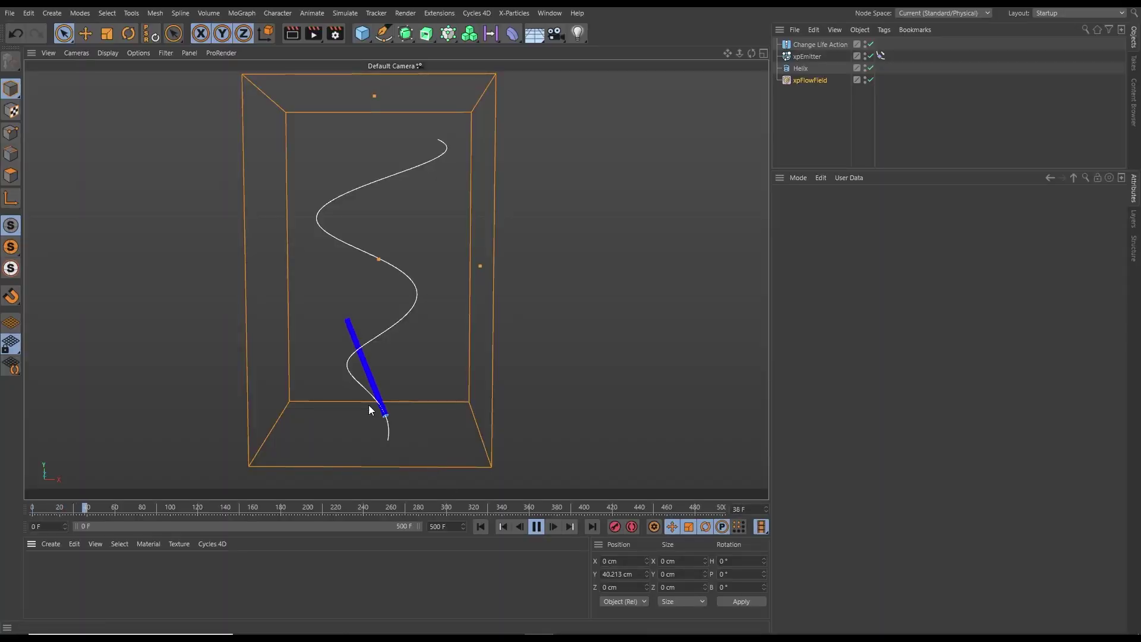
Step: Select the xpFlowField so its settings appear in the Attribute Manager
{"action": "scroll", "coordinate": [408, 394], "scroll_direction": "up", "scroll_amount": 5}
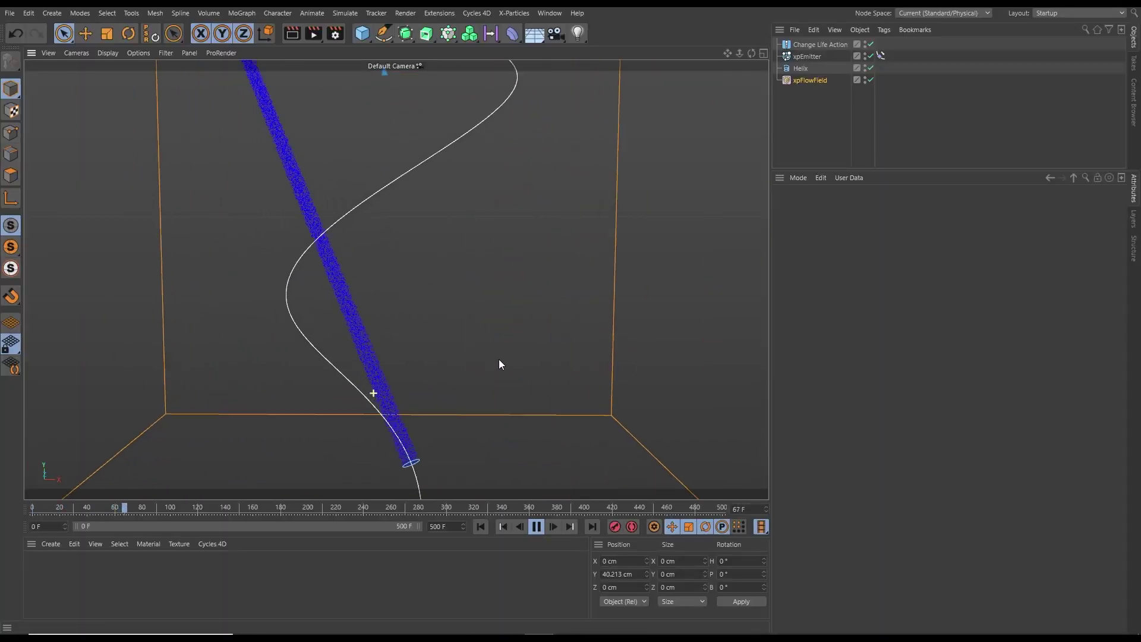
{"action": "scroll", "coordinate": [517, 351], "scroll_direction": "up", "scroll_amount": 2}
{"action": "scroll", "coordinate": [393, 373], "scroll_direction": "down", "scroll_amount": 8}
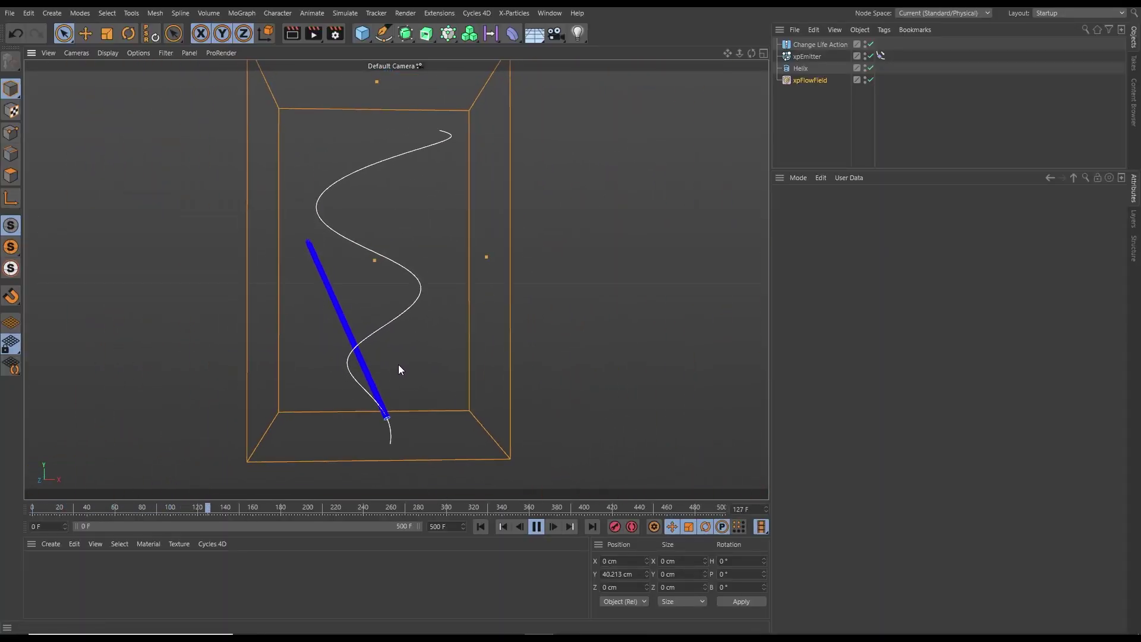
{"action": "middle_click_drag", "start_coordinate": [398, 369], "coordinate": [412, 362], "text": "alt"}
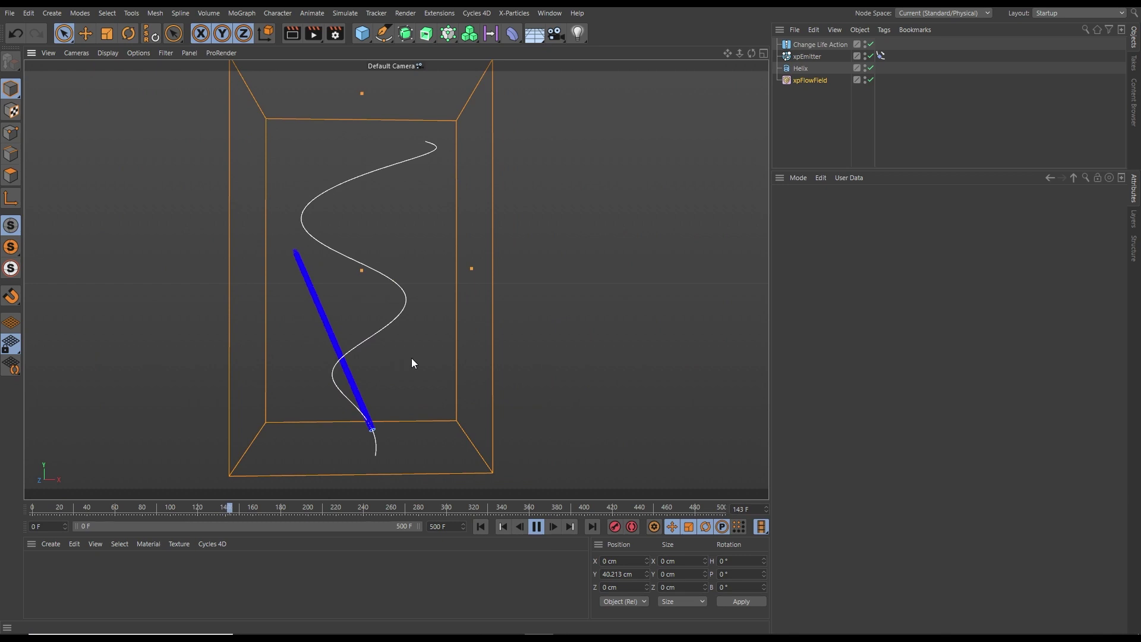
{"action": "left_click", "coordinate": [802, 82]}
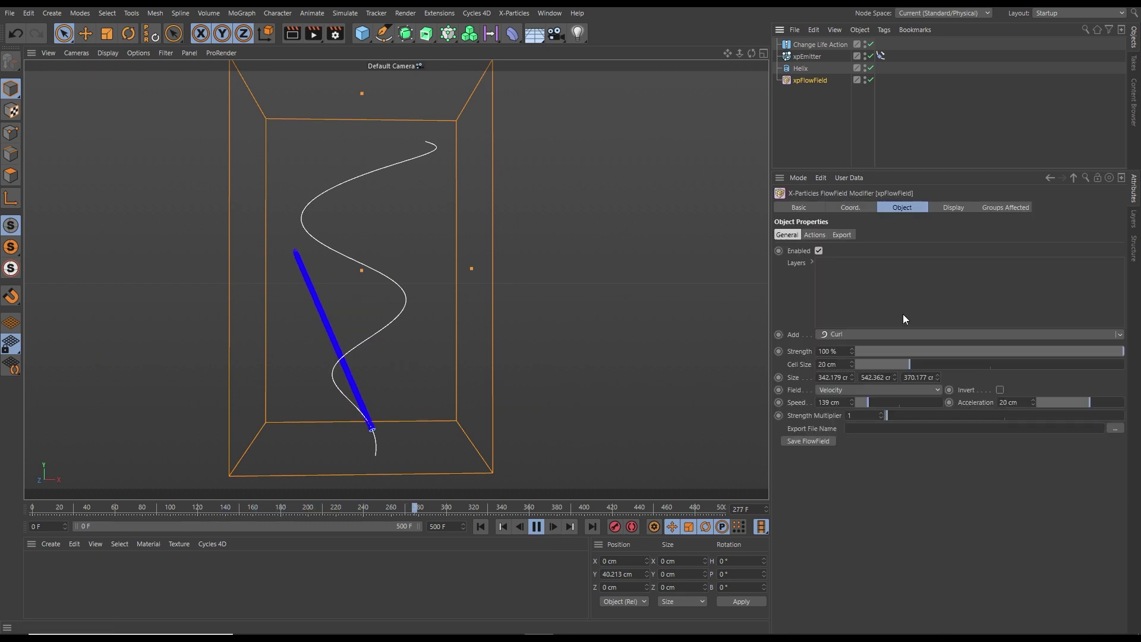
{"action": "left_click_drag", "start_coordinate": [430, 356], "coordinate": [447, 359], "text": "alt"}
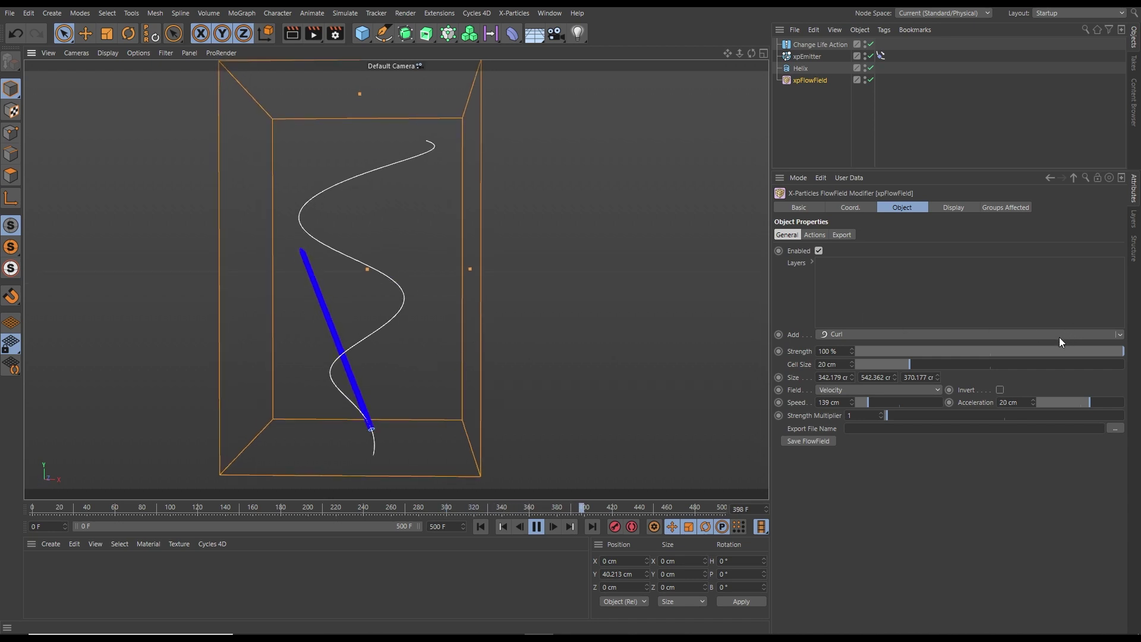
Step: Add an Along Spline flow layer, left at Normal blend and 50 cm falloff
{"action": "left_click", "coordinate": [1119, 335]}
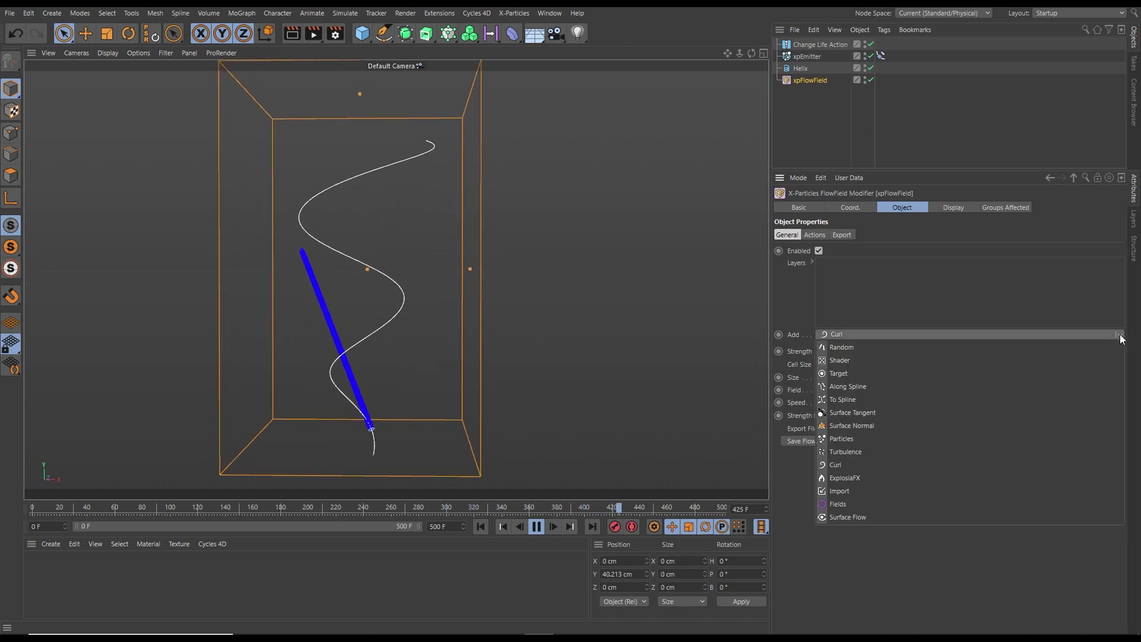
{"action": "left_click", "coordinate": [857, 387]}
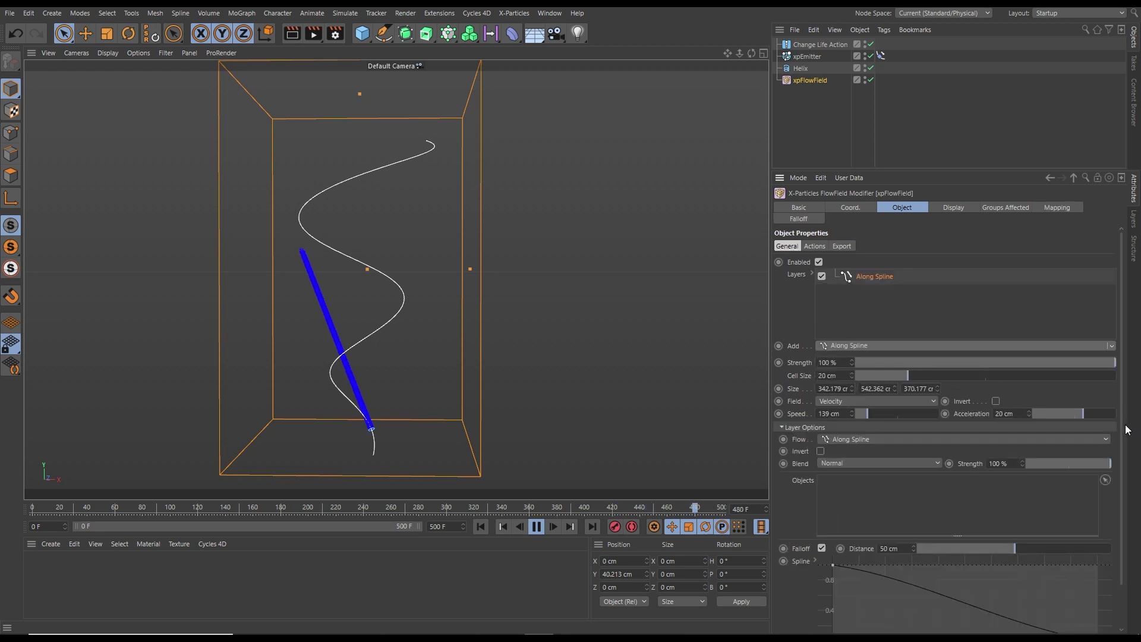
{"action": "scroll", "coordinate": [1022, 463], "scroll_direction": "down", "scroll_amount": 3}
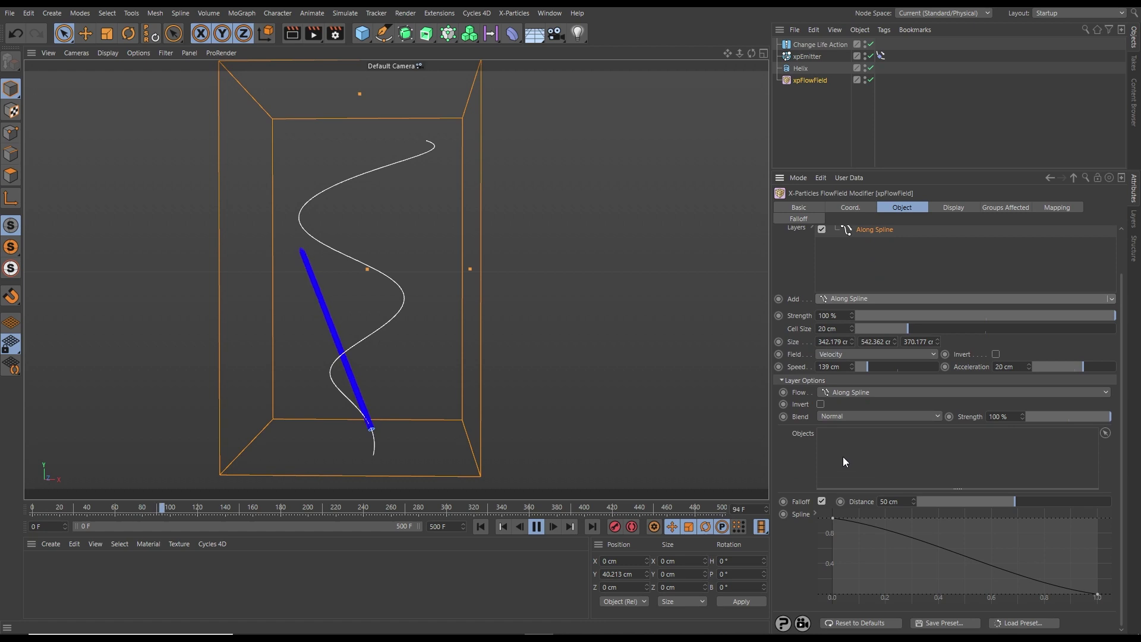
Step: Assign the Helix as the Along Spline layer's object so particles stream along it
{"action": "left_click_drag", "start_coordinate": [804, 70], "coordinate": [891, 414]}
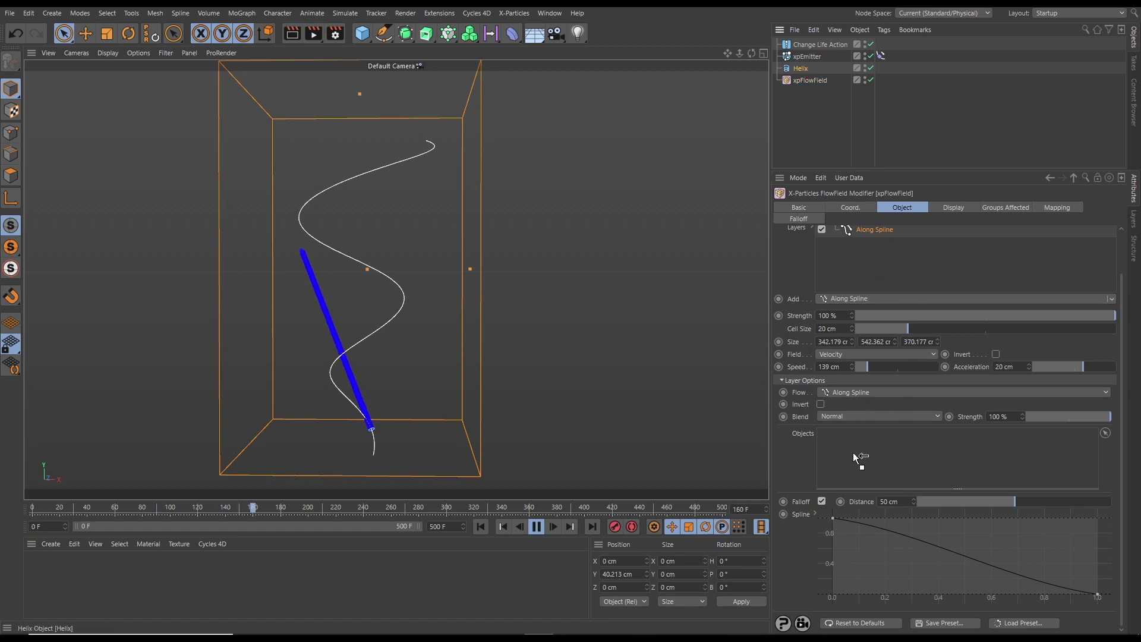
{"action": "left_click_drag", "start_coordinate": [854, 454], "coordinate": [850, 464]}
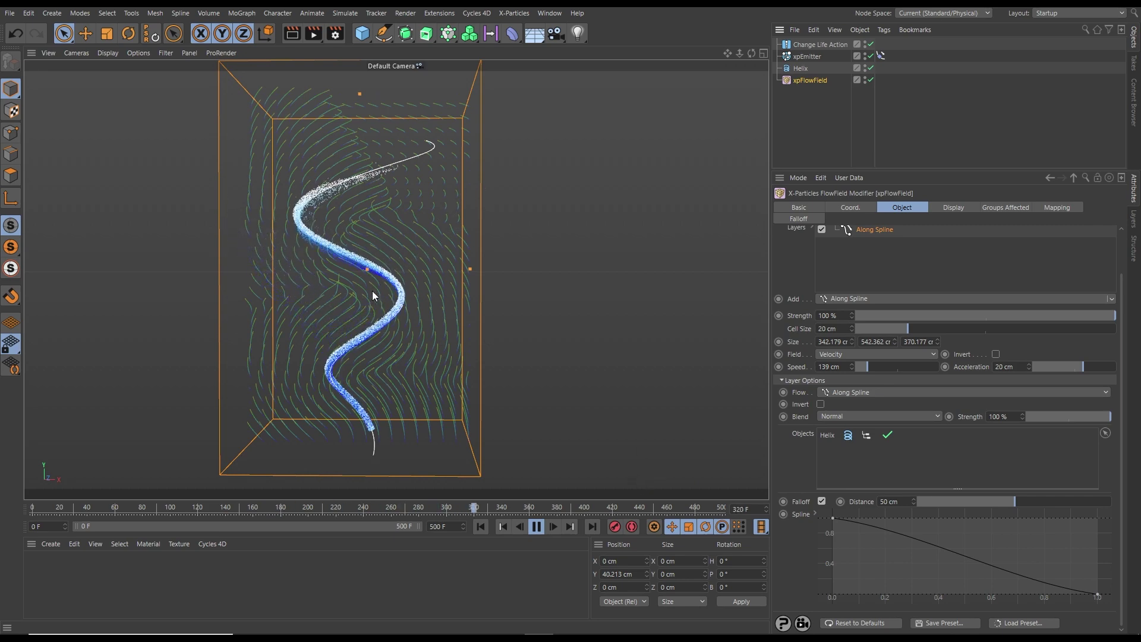
{"action": "mouse_move", "coordinate": [316, 302]}
{"action": "left_mouse_down", "text": "alt"}
{"action": "mouse_move", "coordinate": [453, 325]}
{"action": "mouse_move", "coordinate": [319, 309]}
{"action": "left_mouse_up", "text": "alt"}
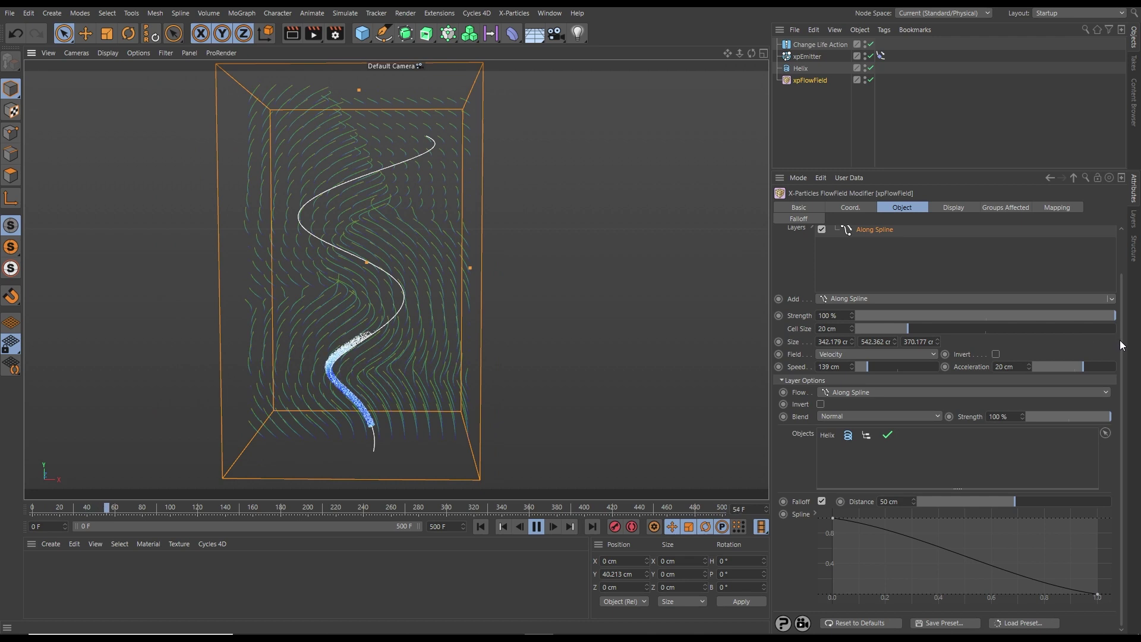
Step: Add a Random layer with Add blend at 42% strength, then replay from frame zero
{"action": "scroll", "coordinate": [1119, 339], "scroll_direction": "up", "scroll_amount": 2}
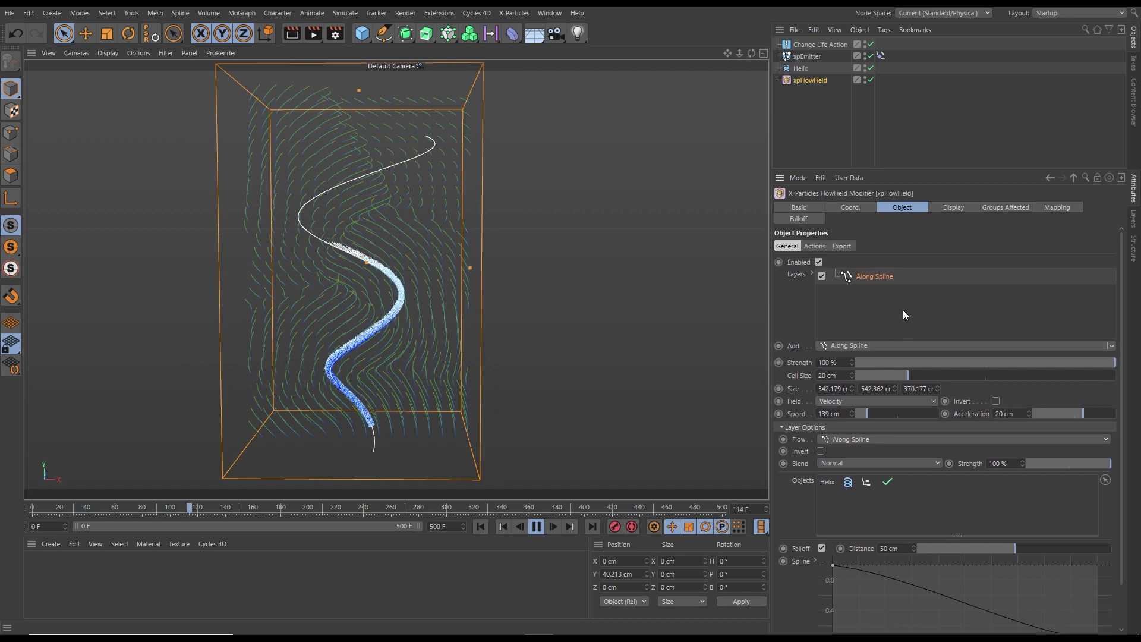
{"action": "left_click", "coordinate": [1112, 345]}
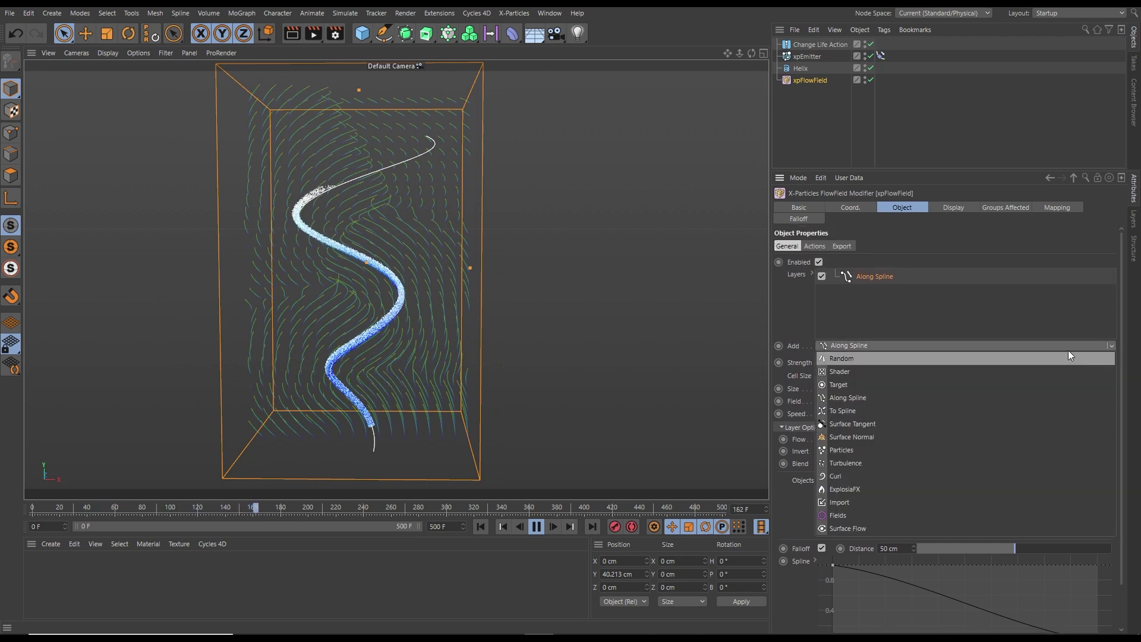
{"action": "left_click", "coordinate": [991, 358]}
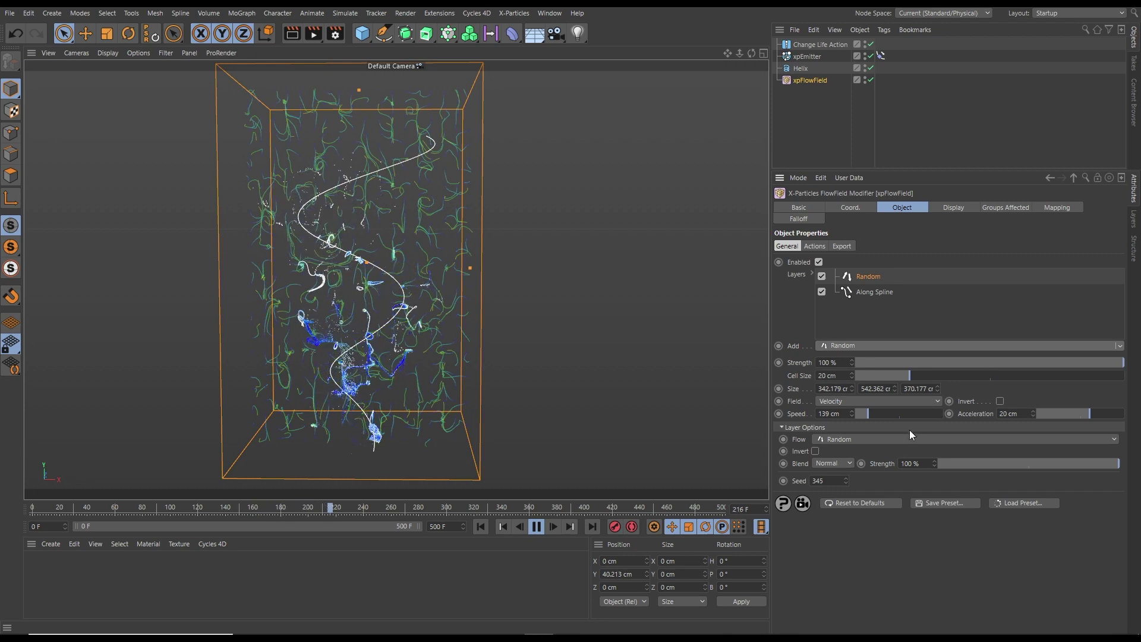
{"action": "left_click", "coordinate": [832, 465]}
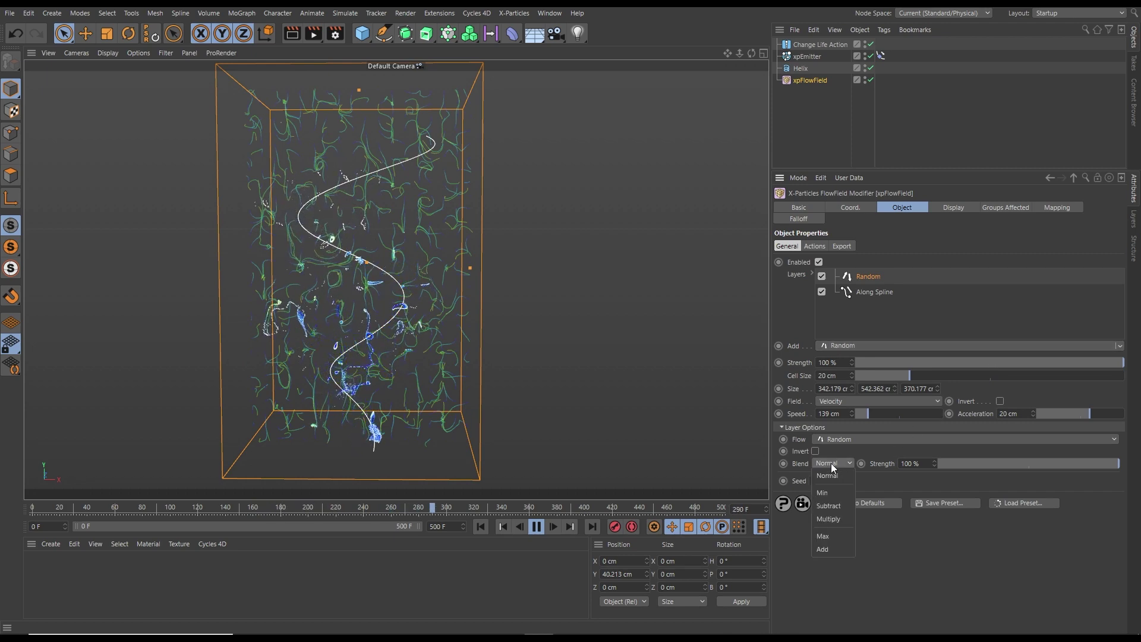
{"action": "left_click", "coordinate": [823, 549]}
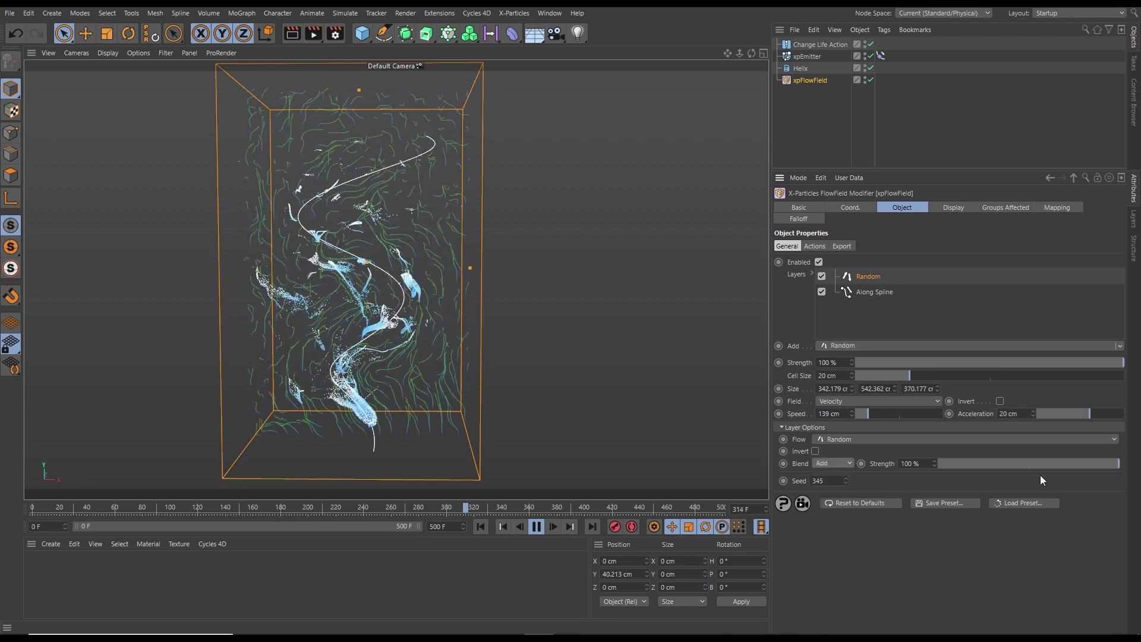
{"action": "left_click", "coordinate": [1027, 465]}
{"action": "left_click_drag", "start_coordinate": [1016, 474], "coordinate": [1017, 469]}
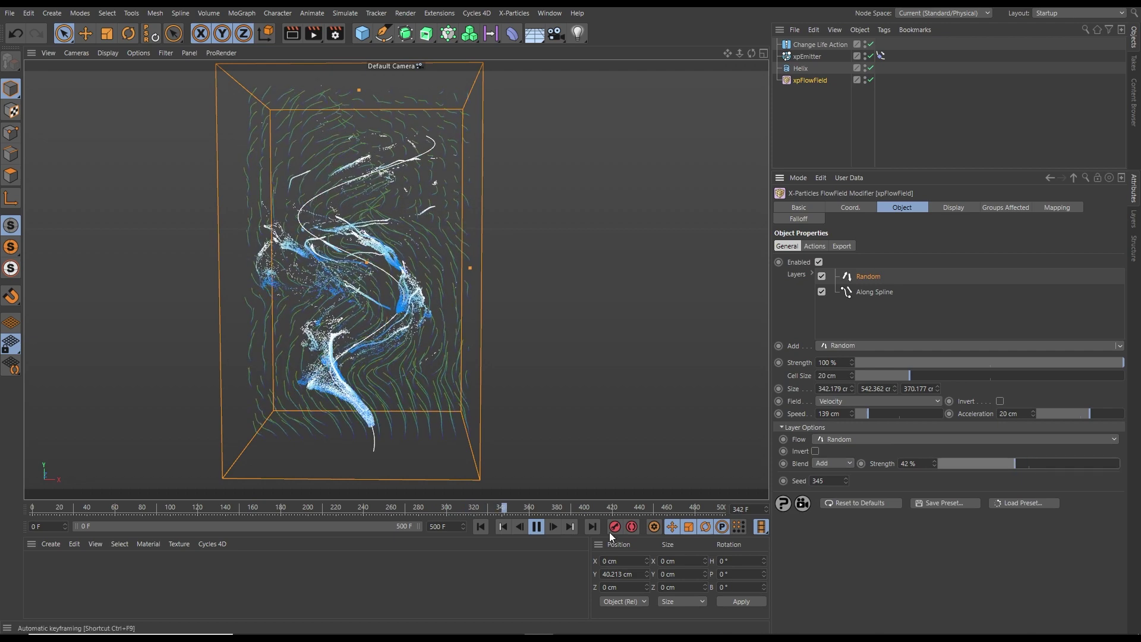
{"action": "left_click", "coordinate": [502, 526]}
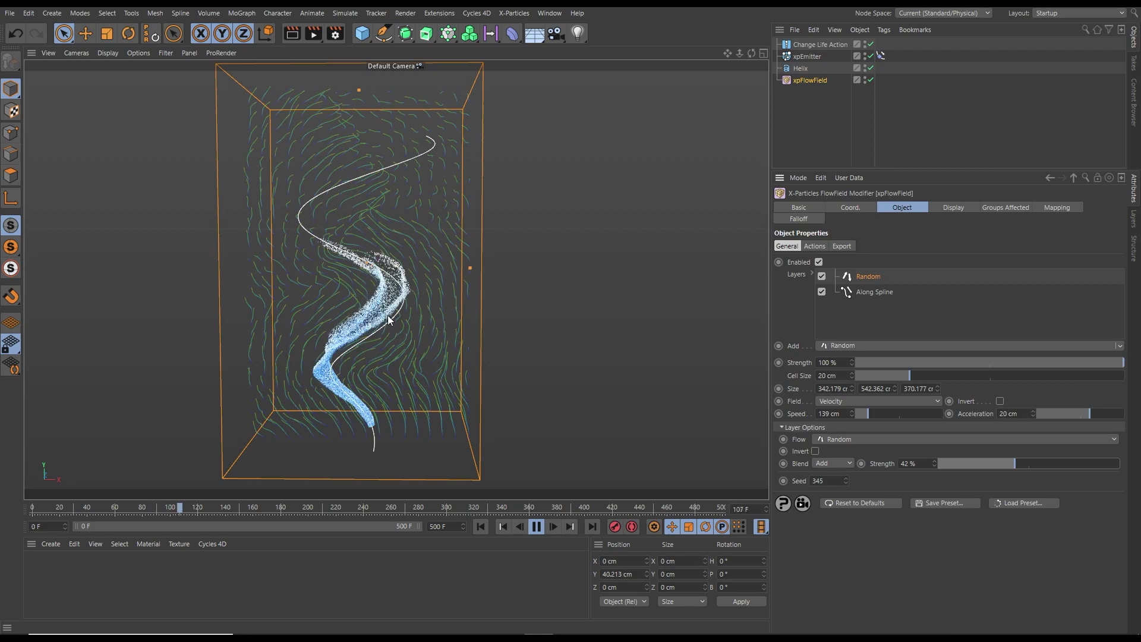
{"action": "left_click_drag", "start_coordinate": [320, 226], "coordinate": [343, 221], "text": "alt"}
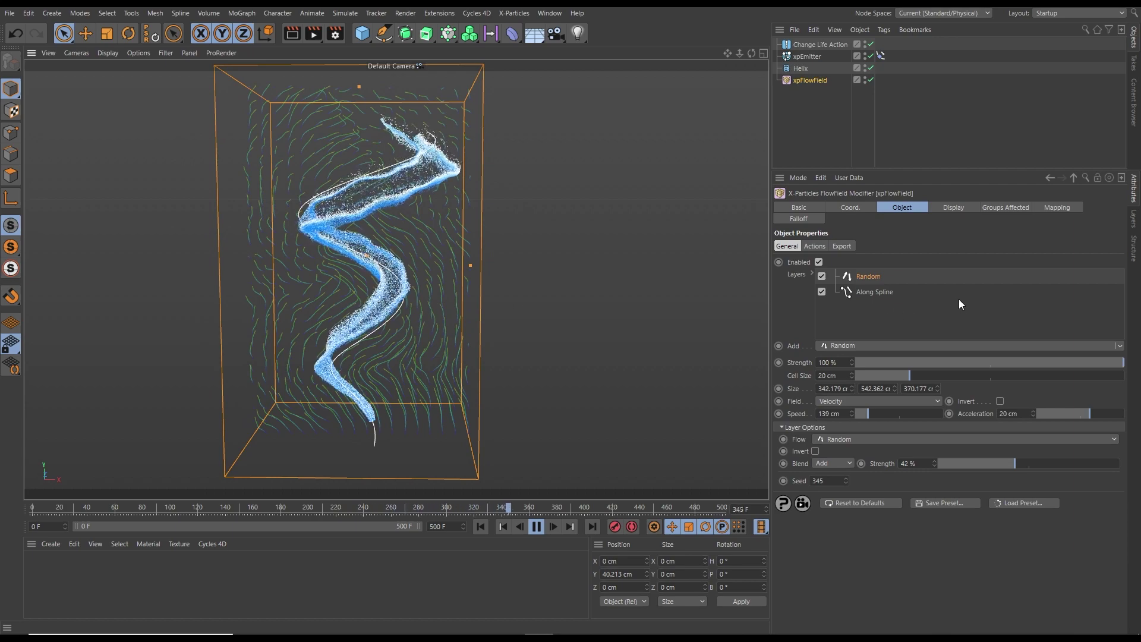
Step: Add a Curl flow layer with Add blend at 32% strength
{"action": "left_click", "coordinate": [1119, 346]}
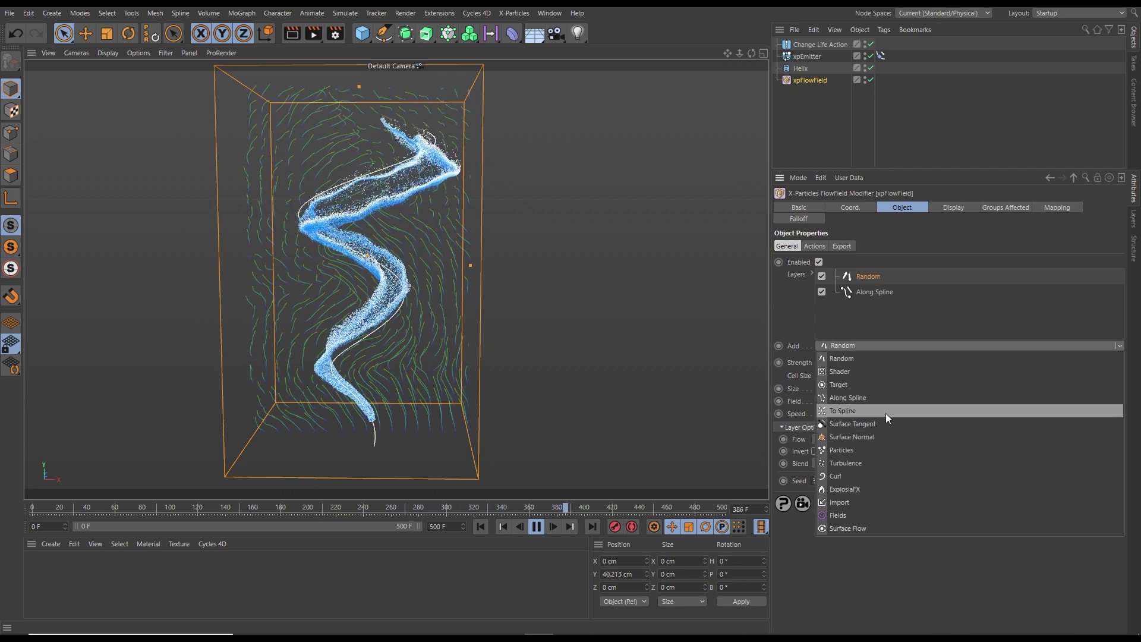
{"action": "left_click", "coordinate": [849, 475]}
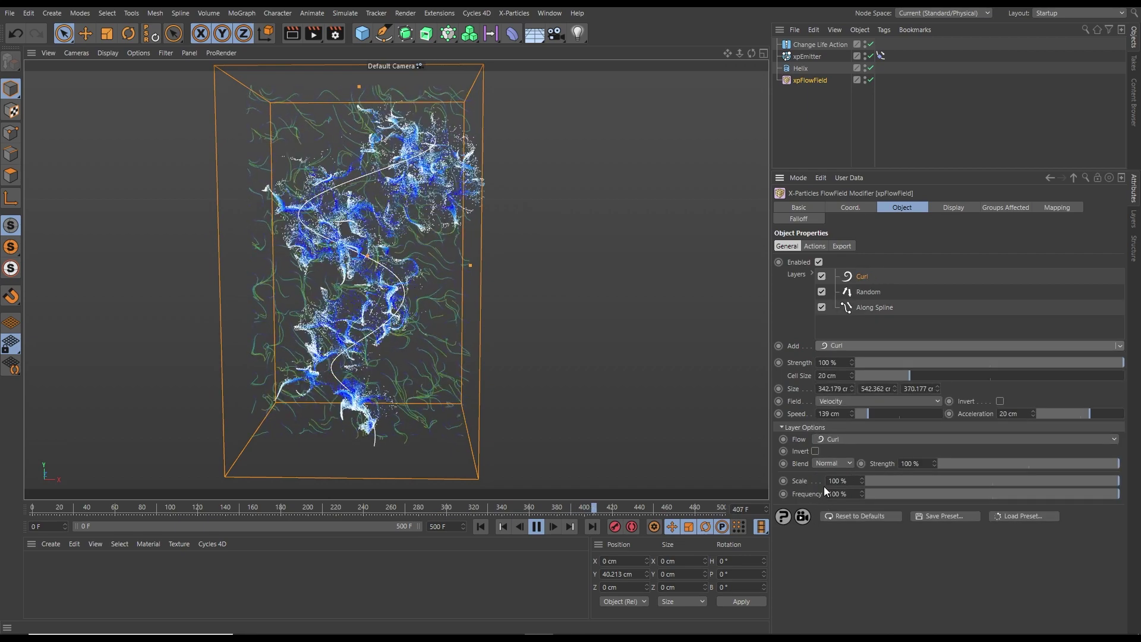
{"action": "left_click", "coordinate": [831, 464]}
{"action": "left_click", "coordinate": [827, 549]}
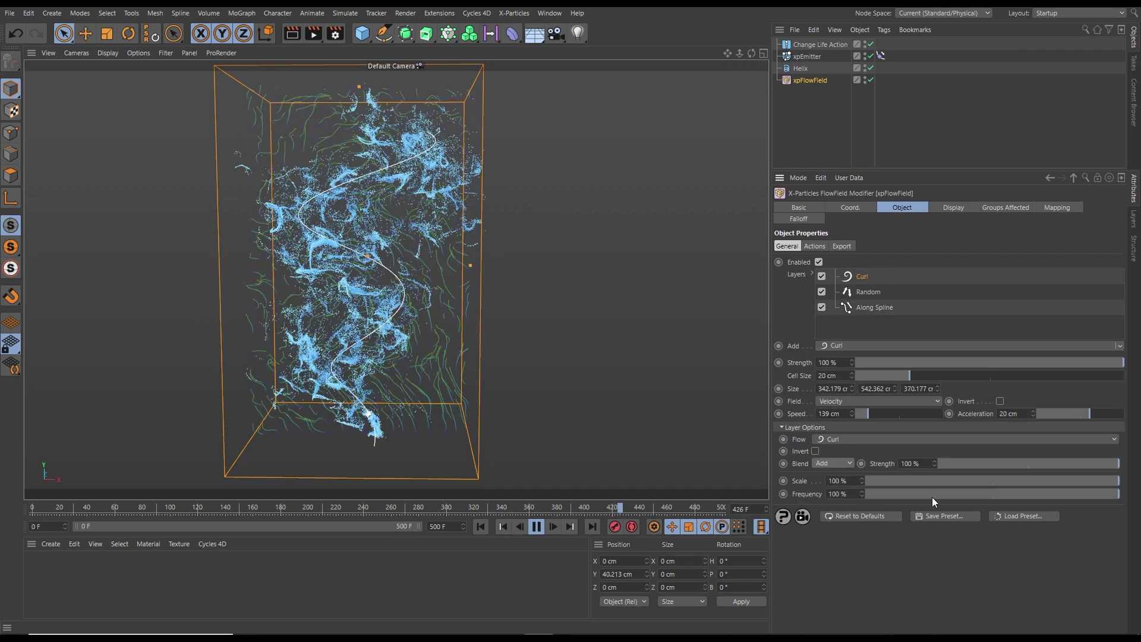
{"action": "left_click_drag", "start_coordinate": [1028, 462], "coordinate": [997, 463]}
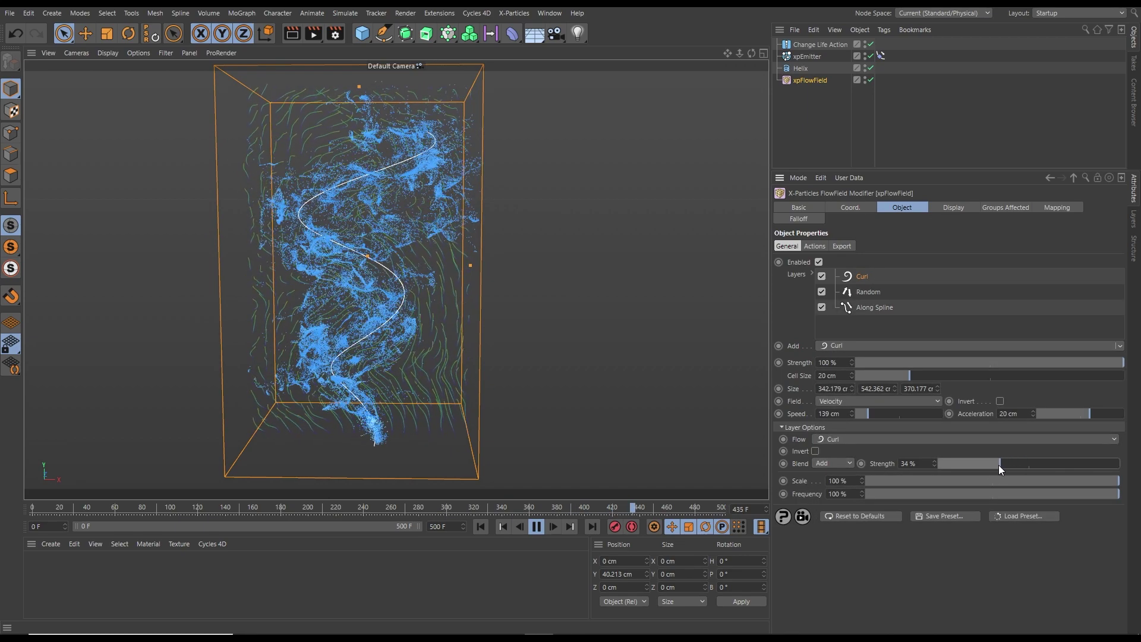
Step: Set the Curl layer's scale to 150% and frequency to 250%
{"action": "double_click", "coordinate": [838, 480]}
{"action": "type", "text": "150"}
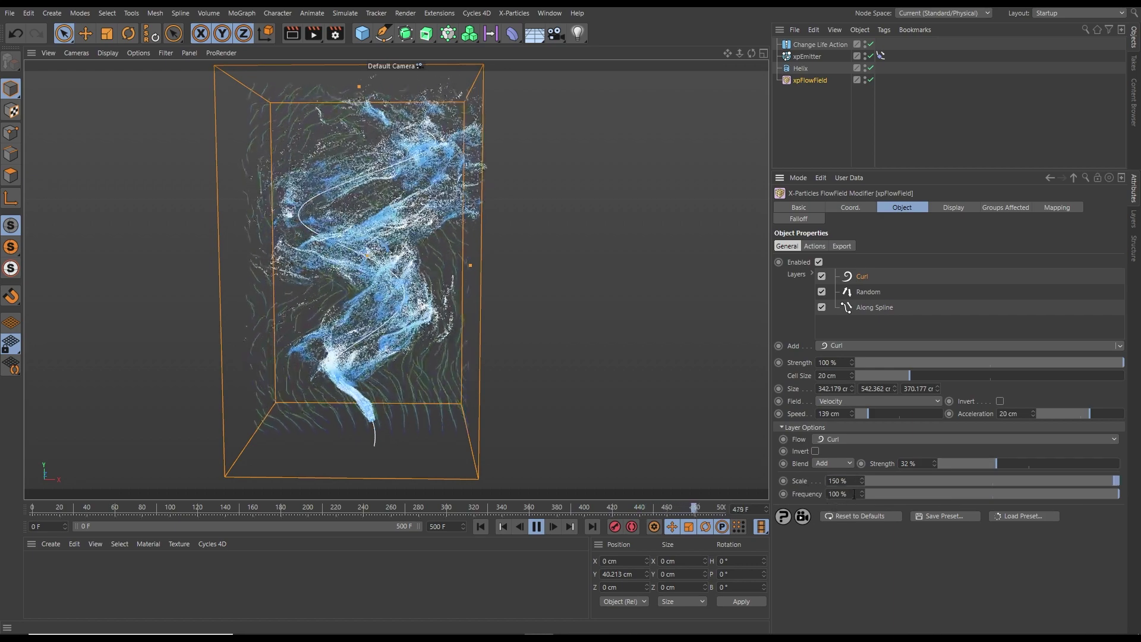
{"action": "key", "text": "Tab"}
{"action": "type", "text": "250"}
{"action": "key", "text": "Return"}
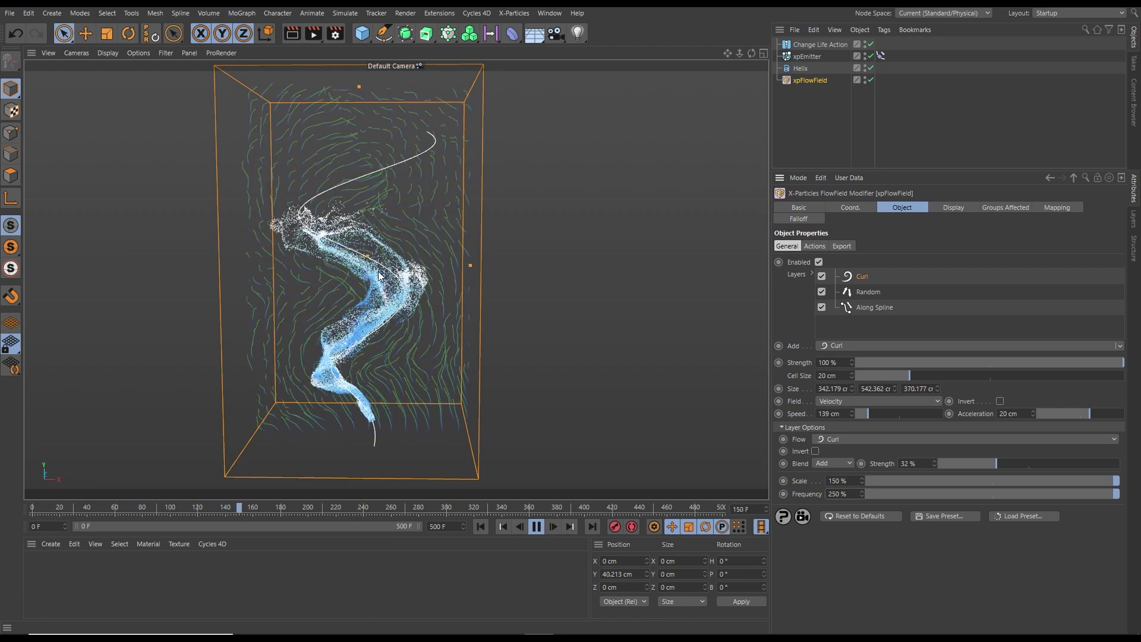
{"action": "left_click_drag", "start_coordinate": [380, 276], "coordinate": [386, 306], "text": "alt"}
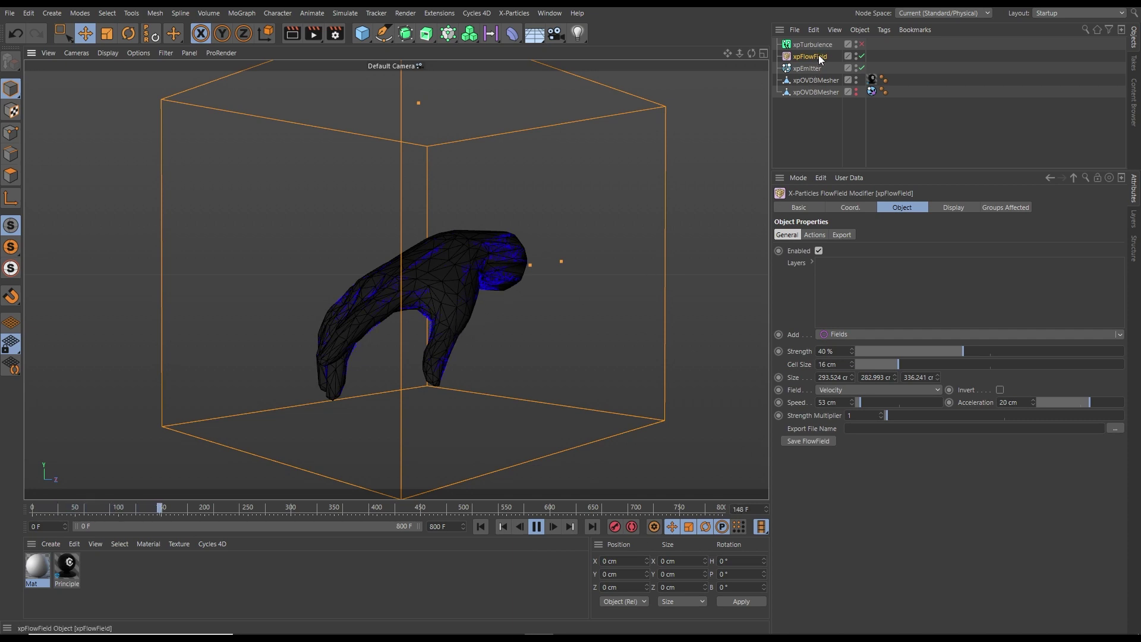
Step: Add a Surface Tangent layer using xpOVDBMesher so particles flow over the hand
{"action": "left_click", "coordinate": [1119, 334]}
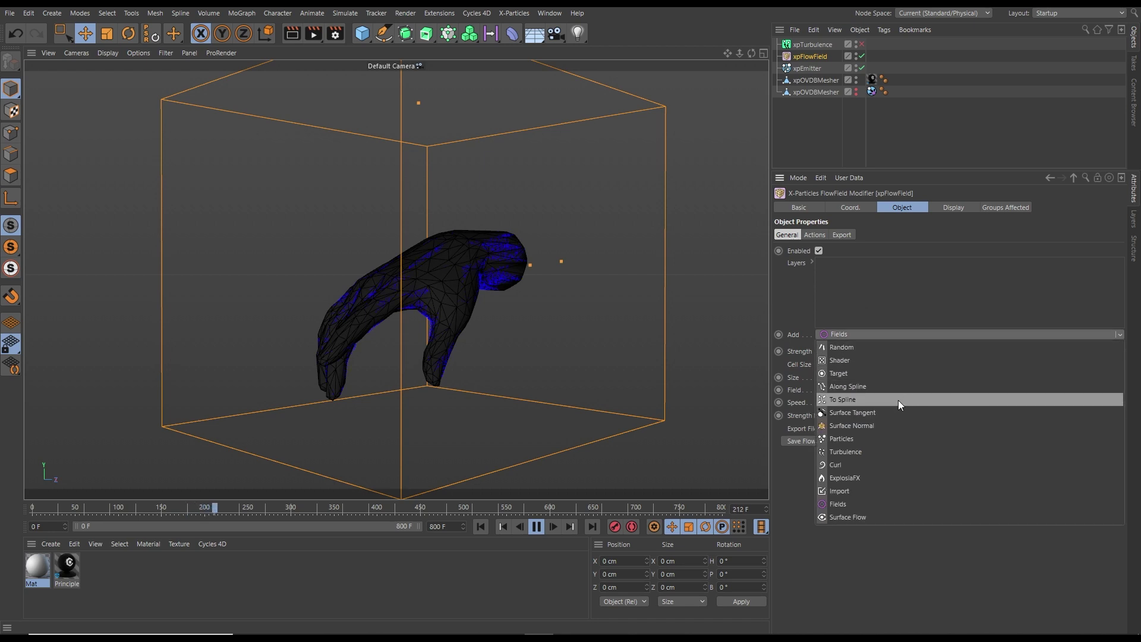
{"action": "left_click", "coordinate": [853, 412]}
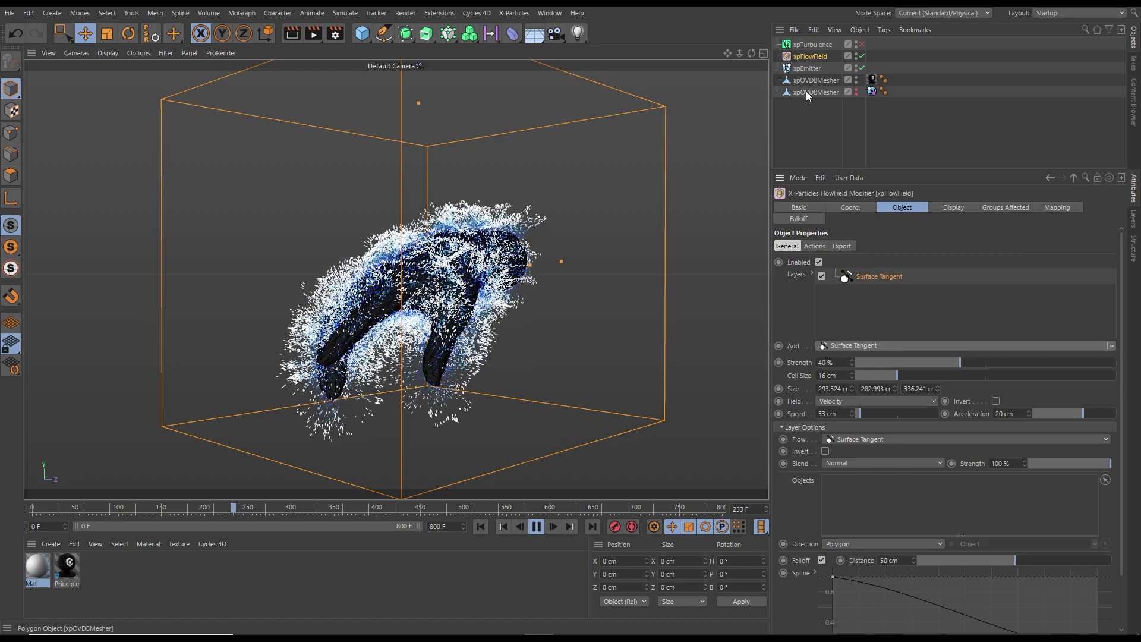
{"action": "left_click_drag", "start_coordinate": [805, 91], "coordinate": [851, 216]}
{"action": "left_click_drag", "start_coordinate": [844, 499], "coordinate": [845, 500]}
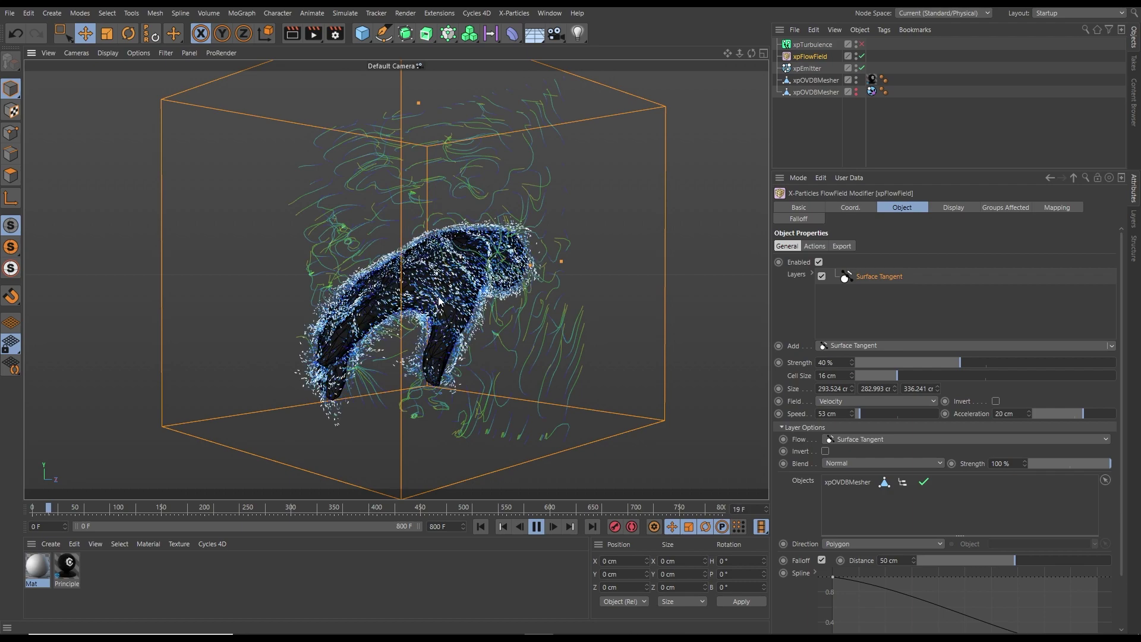
{"action": "mouse_move", "coordinate": [477, 329]}
{"action": "left_mouse_down", "text": "alt"}
{"action": "mouse_move", "coordinate": [522, 293]}
{"action": "mouse_move", "coordinate": [465, 315]}
{"action": "mouse_move", "coordinate": [468, 330]}
{"action": "left_mouse_up", "text": "alt"}
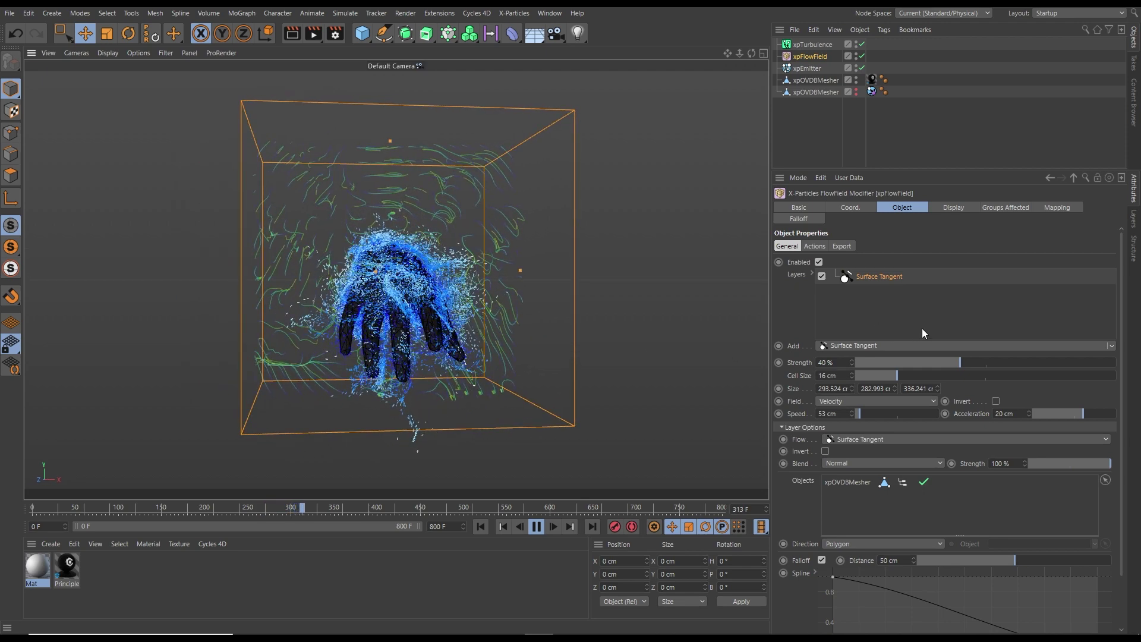
Step: Add an Add-blended Fields layer holding a Linear Field lengthened to 166 cm
{"action": "left_click", "coordinate": [1112, 345]}
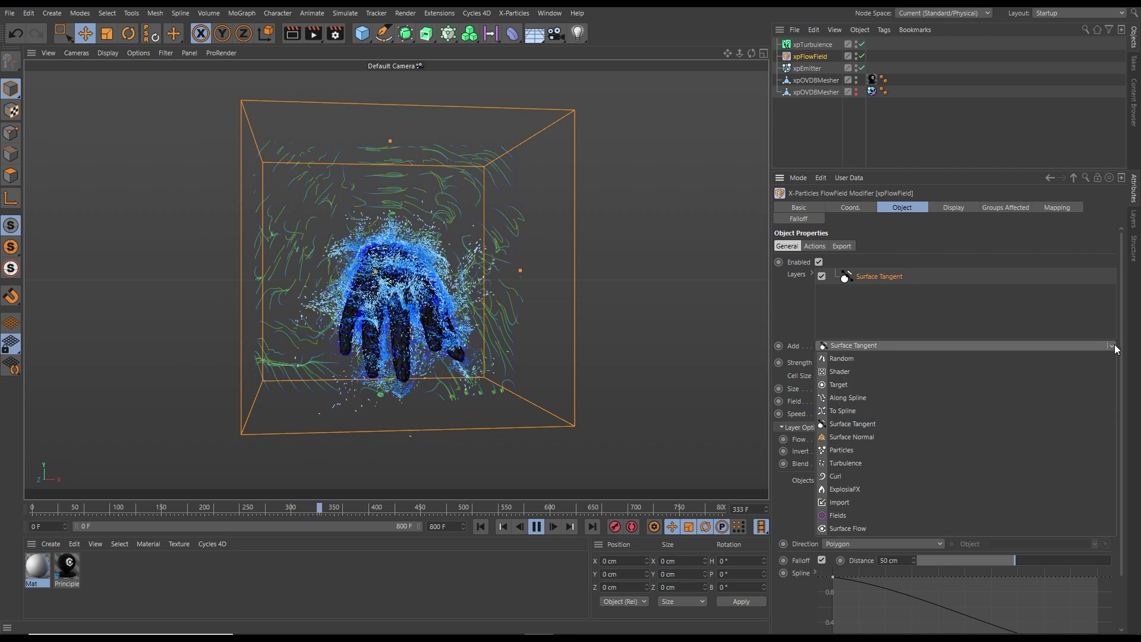
{"action": "left_click", "coordinate": [841, 515]}
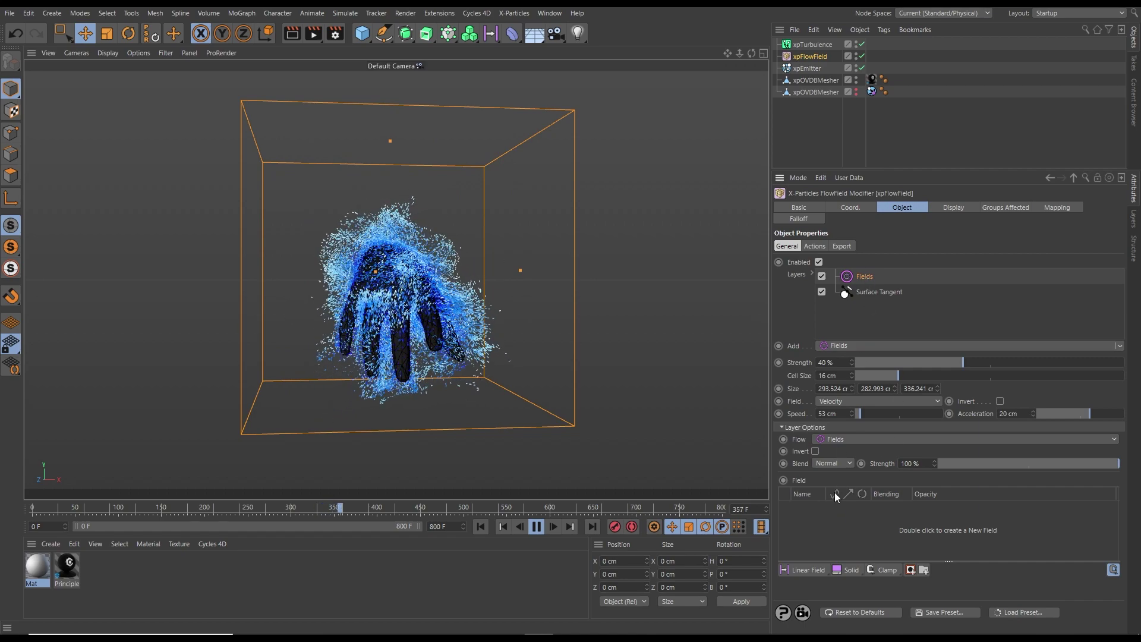
{"action": "left_click", "coordinate": [835, 462]}
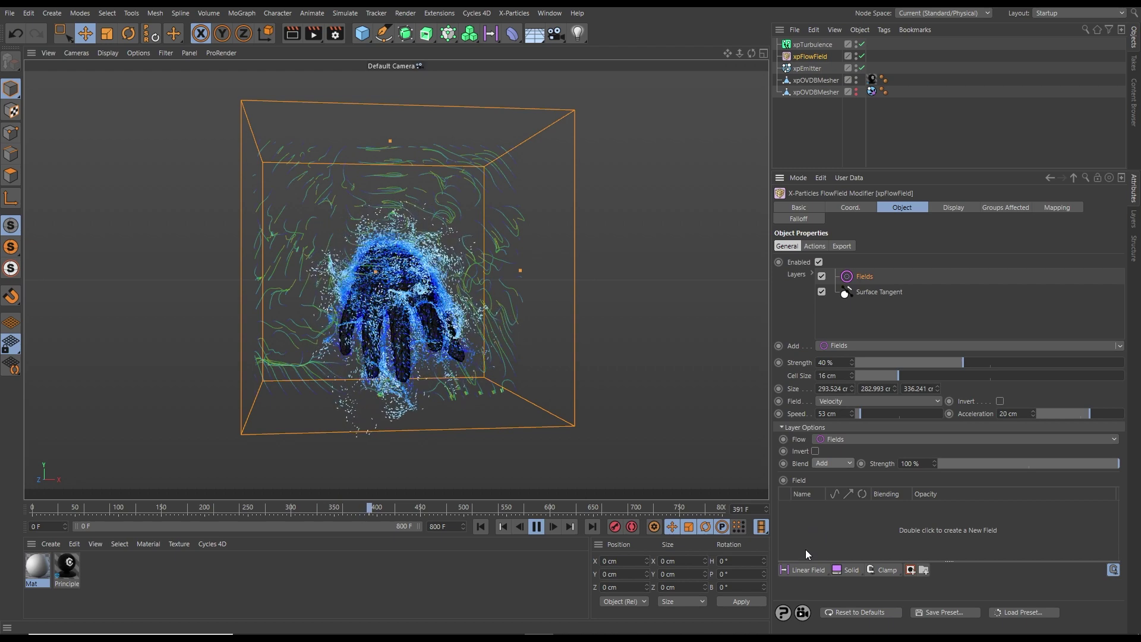
{"action": "left_click", "coordinate": [797, 569]}
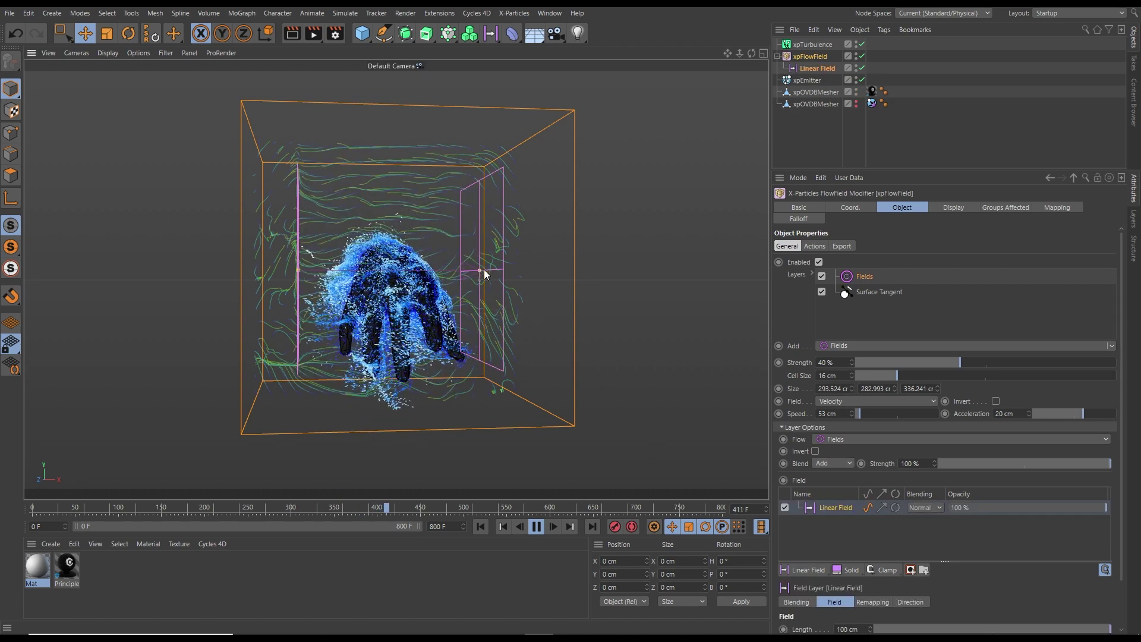
{"action": "left_click_drag", "start_coordinate": [514, 269], "coordinate": [537, 269]}
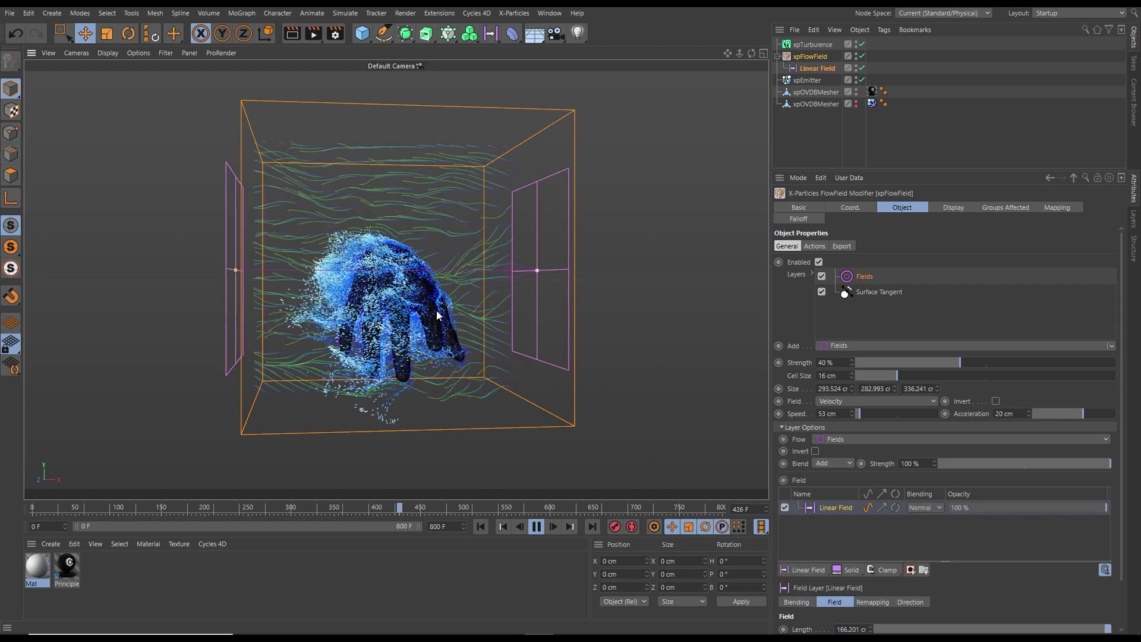
{"action": "mouse_move", "coordinate": [437, 310]}
{"action": "left_mouse_down", "text": "alt"}
{"action": "mouse_move", "coordinate": [407, 309]}
{"action": "mouse_move", "coordinate": [426, 295]}
{"action": "left_mouse_up", "text": "alt"}
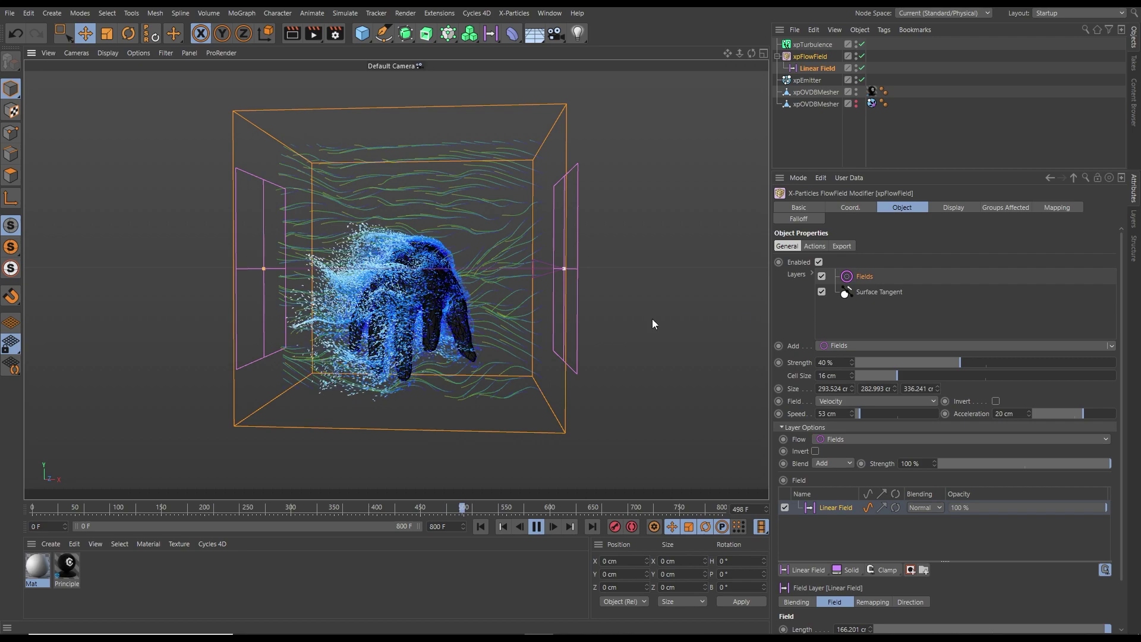
{"action": "left_click_drag", "start_coordinate": [403, 306], "coordinate": [451, 294], "text": "alt"}
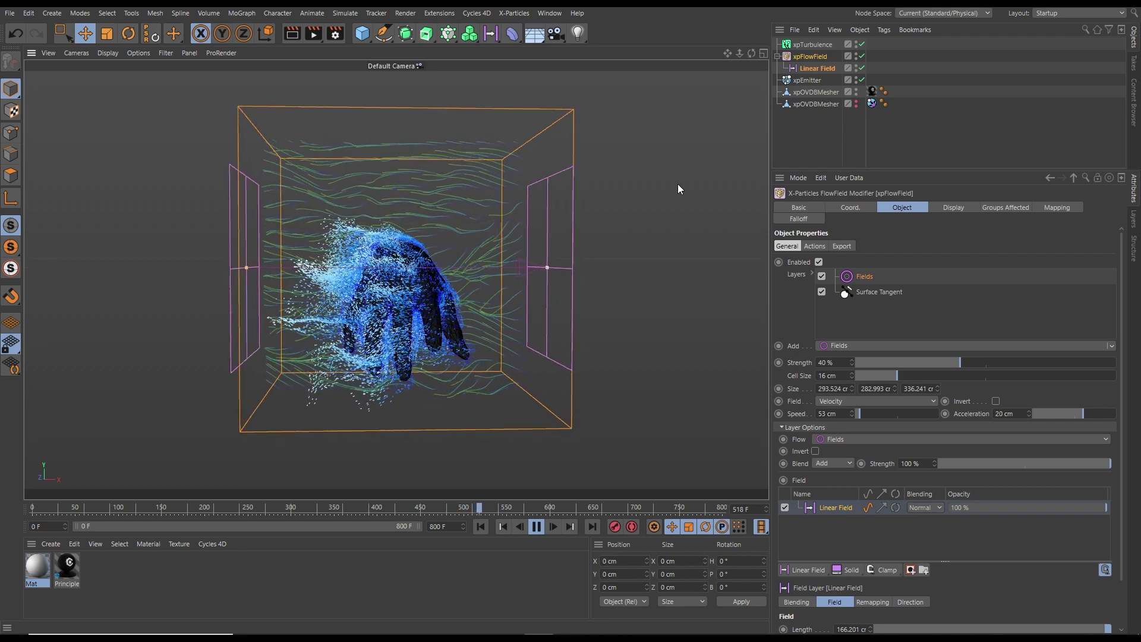
Step: Rotate the Linear Field's bank (R.B) to -157° in its Coord. tab
{"action": "left_click", "coordinate": [817, 69]}
{"action": "left_click", "coordinate": [835, 207]}
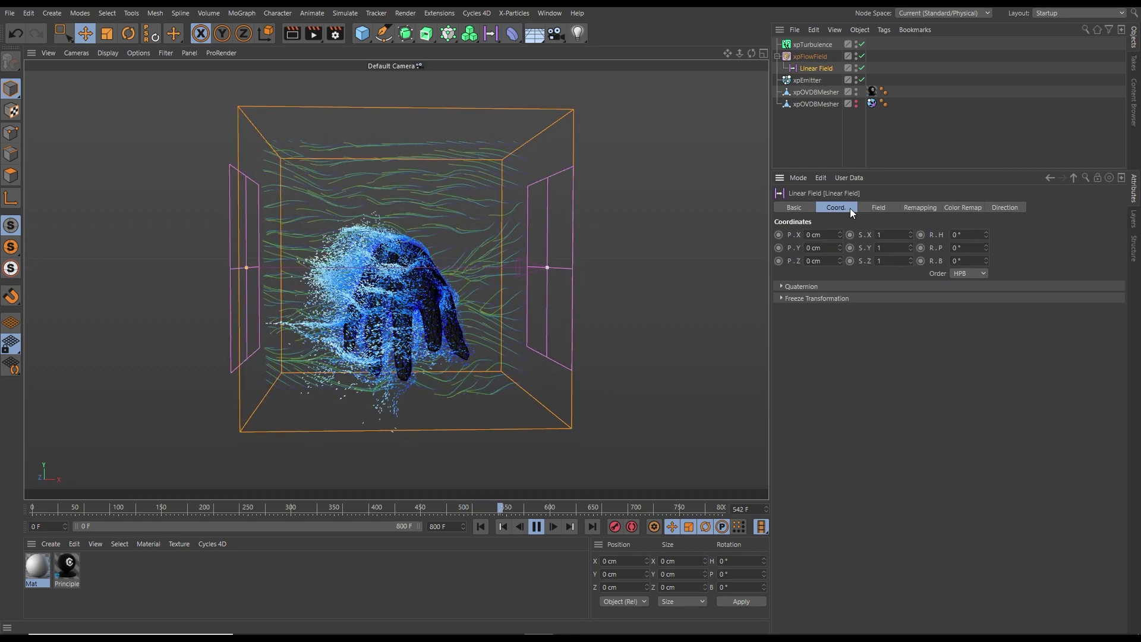
{"action": "left_click_drag", "start_coordinate": [983, 262], "coordinate": [979, 300]}
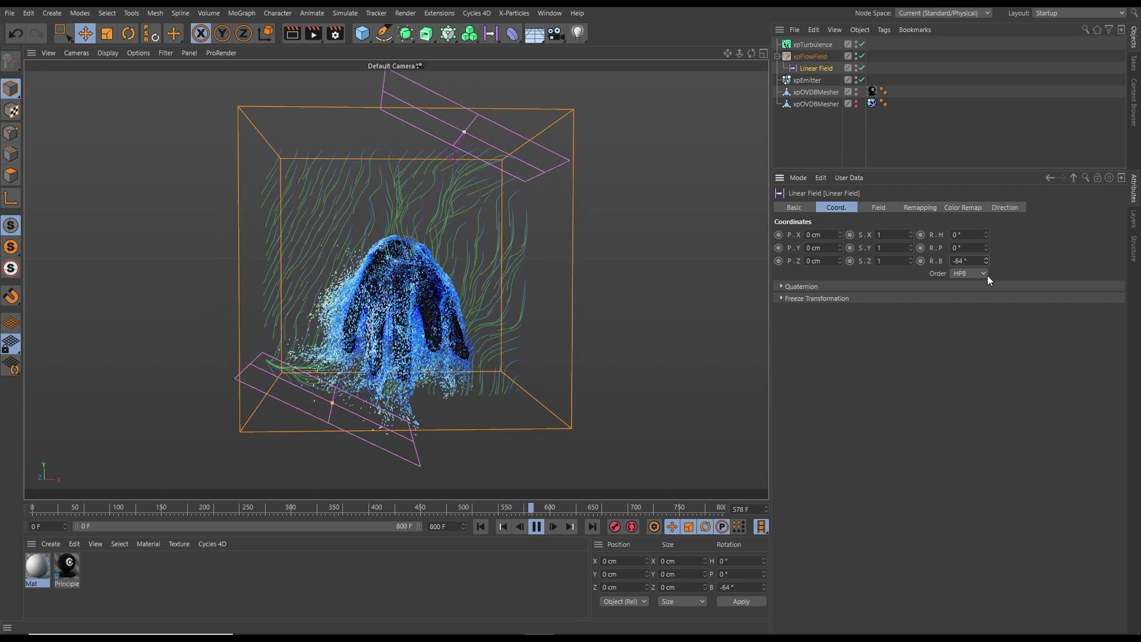
{"action": "left_click_drag", "start_coordinate": [985, 262], "coordinate": [980, 319]}
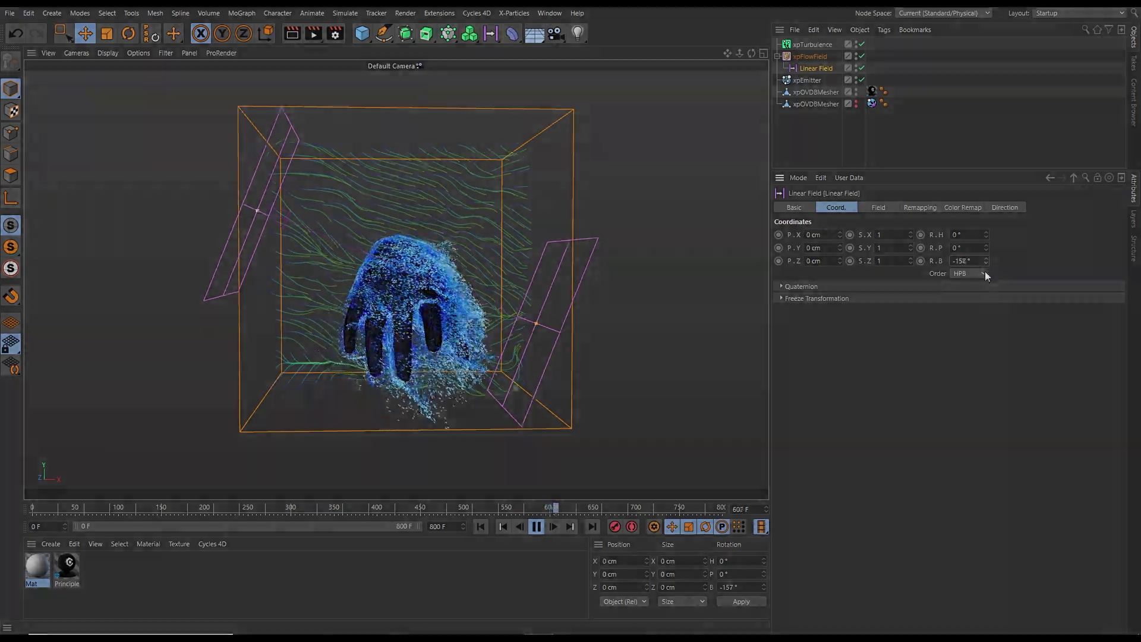